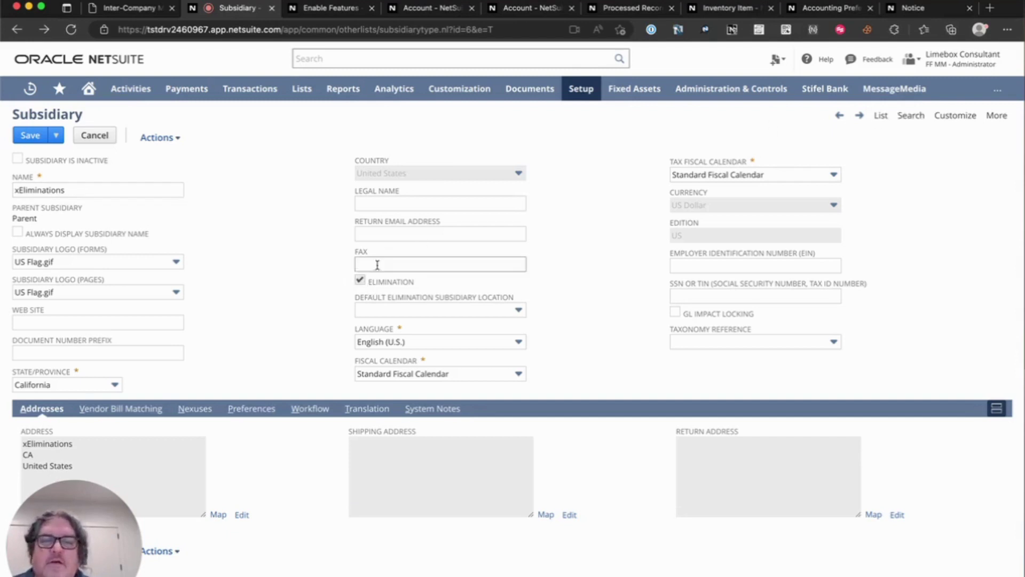
Step: Compare the subsidiaries list with Enable Features, where Automated Intercompany Management and Intercompany Framework are enabled
{"action": "left_click", "coordinate": [880, 116]}
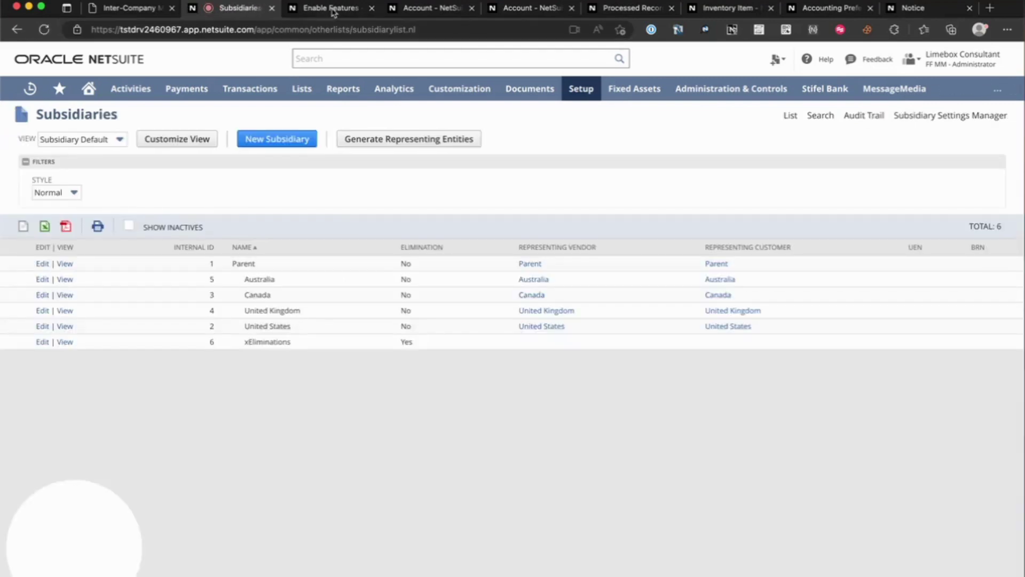
{"action": "left_click", "coordinate": [328, 16]}
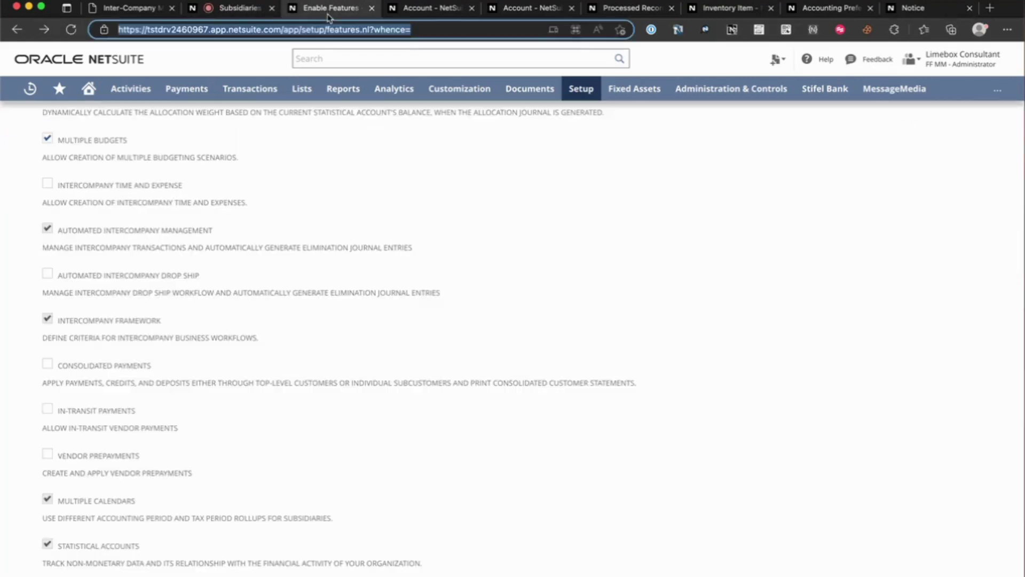
{"action": "left_click", "coordinate": [235, 9]}
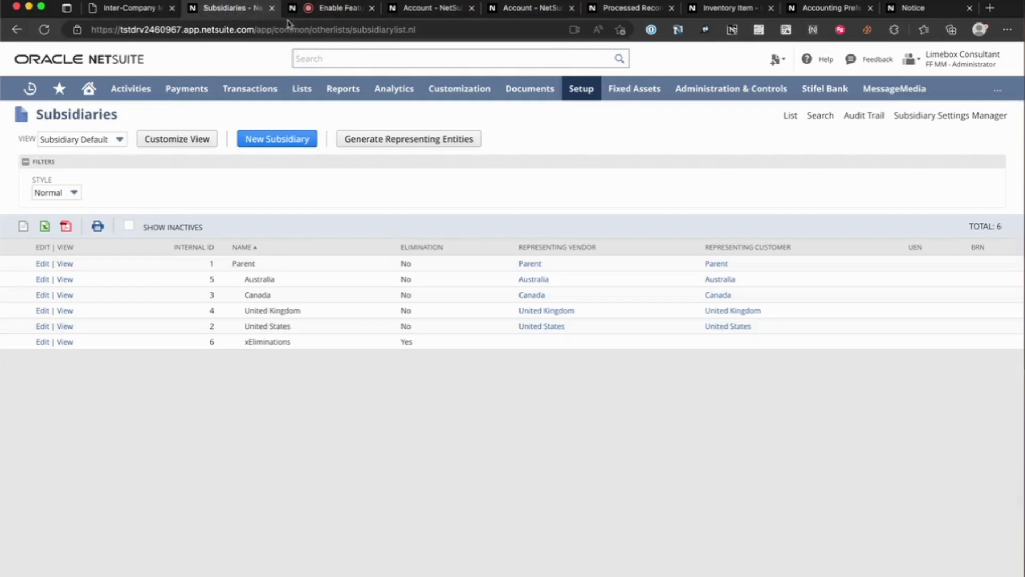
{"action": "left_click", "coordinate": [351, 9]}
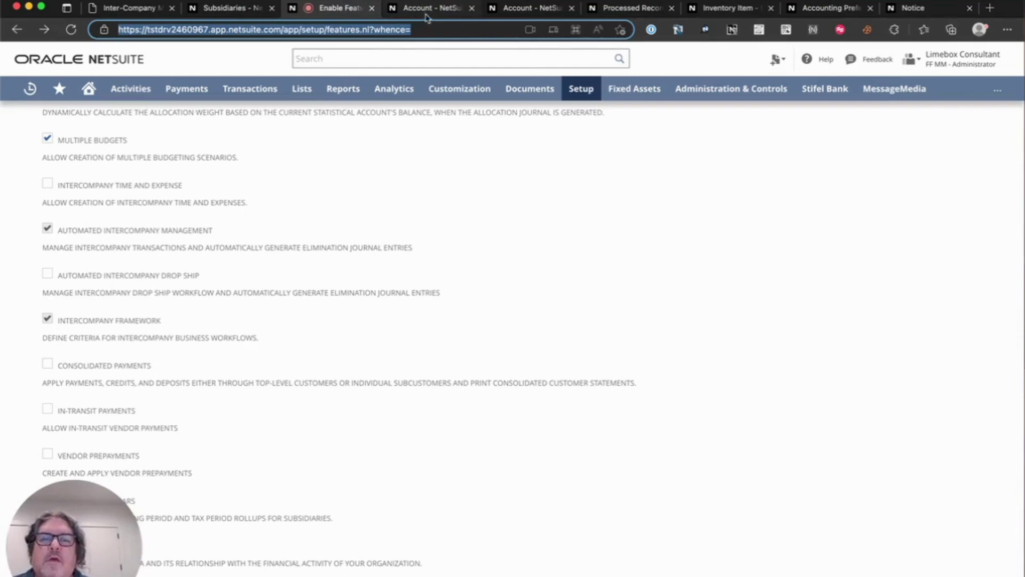
Step: Open the 6900 Intercompany Expenses account, which has Eliminate Intercompany Transactions and Include Children checked
{"action": "left_click", "coordinate": [403, 15]}
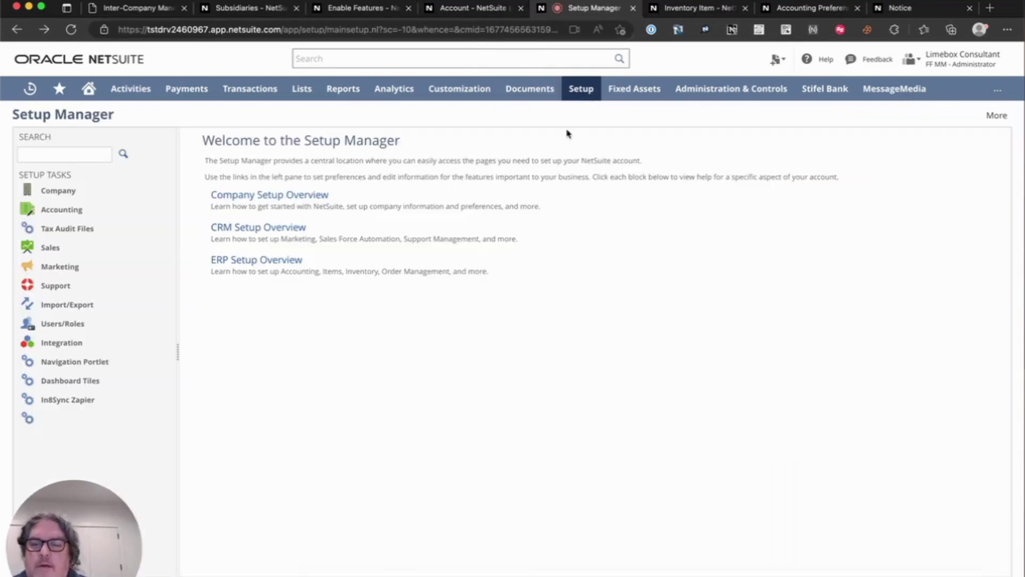
Step: Open Setup > Accounting > Intercompany Preferences and scroll through its default accounts and cross-charge settings
{"action": "mouse_move", "coordinate": [582, 88]}
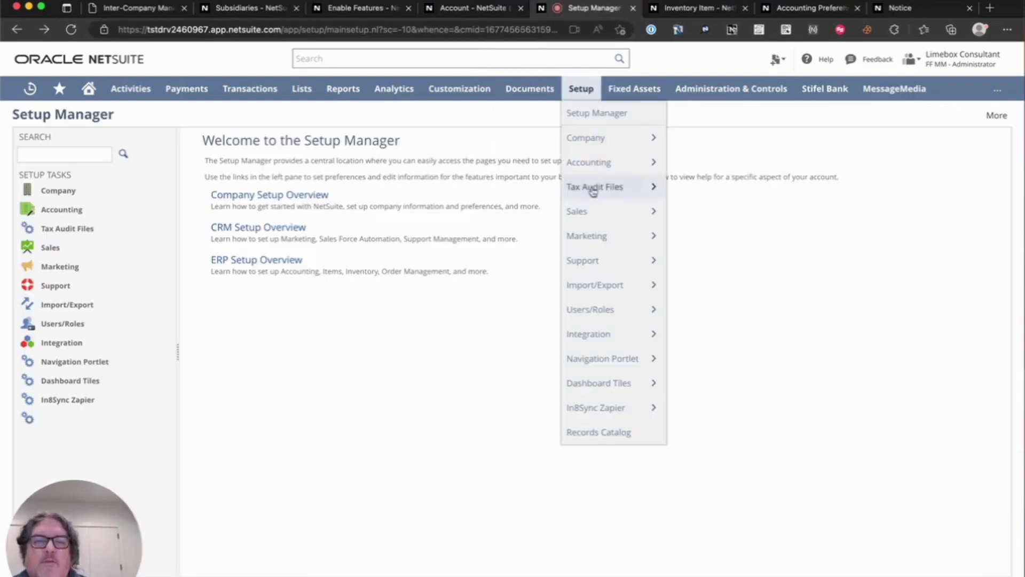
{"action": "mouse_move", "coordinate": [590, 162]}
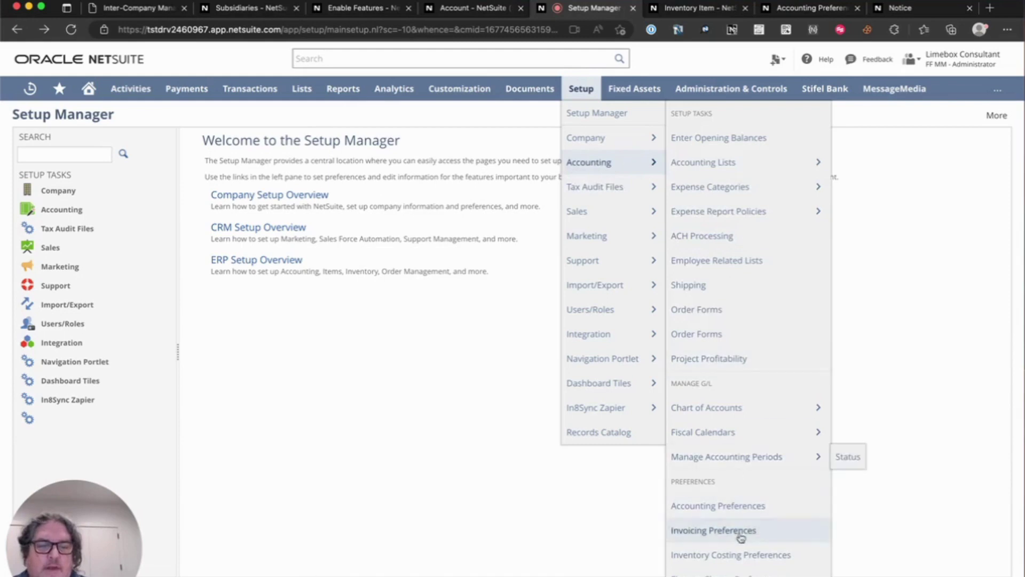
{"action": "scroll", "coordinate": [726, 457], "scroll_direction": "down", "scroll_amount": 2}
{"action": "scroll", "coordinate": [726, 457], "scroll_direction": "down", "scroll_amount": 3}
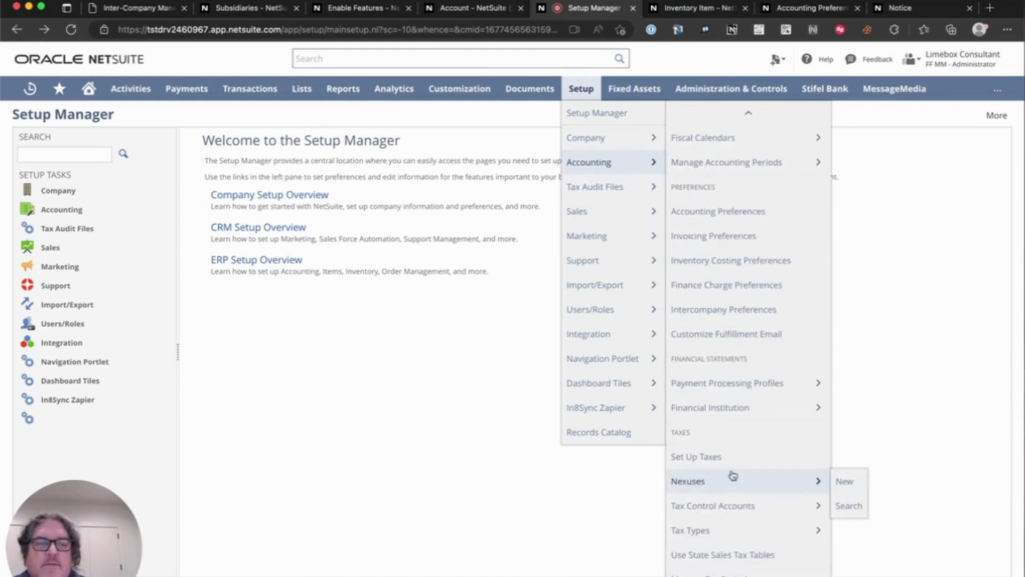
{"action": "left_click", "coordinate": [721, 312]}
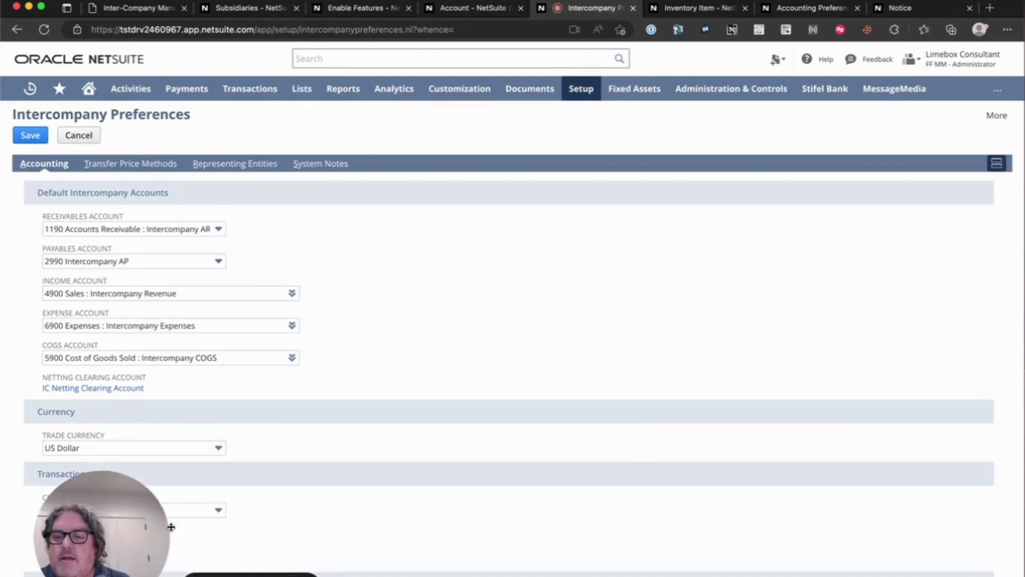
{"action": "left_click_drag", "start_coordinate": [94, 550], "coordinate": [609, 469]}
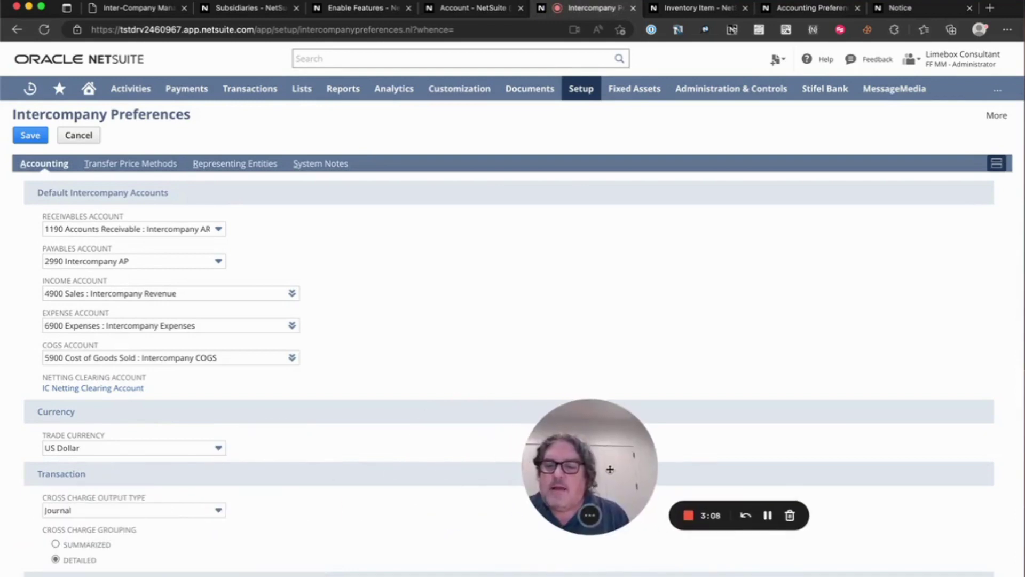
{"action": "scroll", "coordinate": [216, 515], "scroll_direction": "down", "scroll_amount": 2}
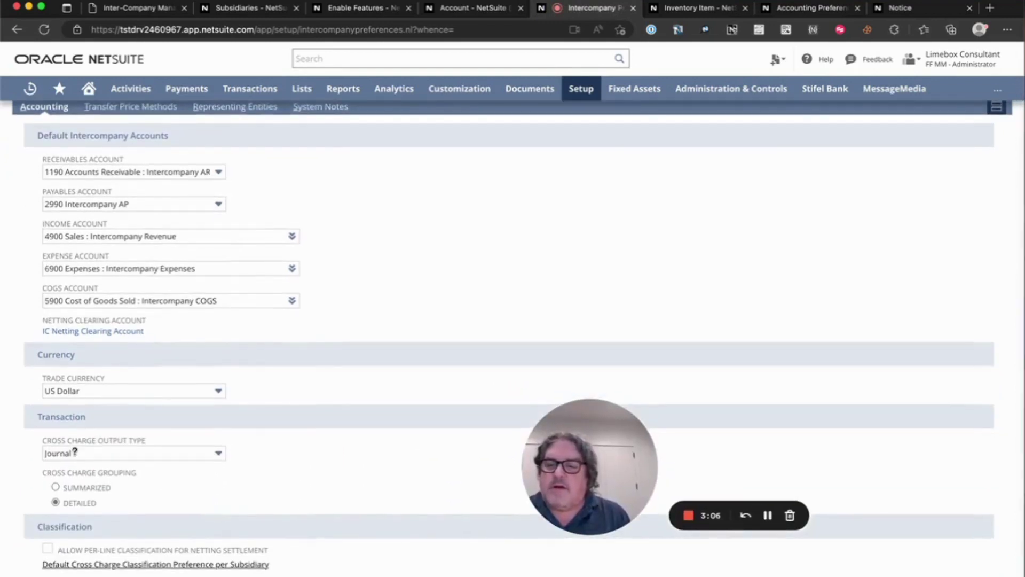
{"action": "left_click_drag", "start_coordinate": [585, 491], "coordinate": [781, 541]}
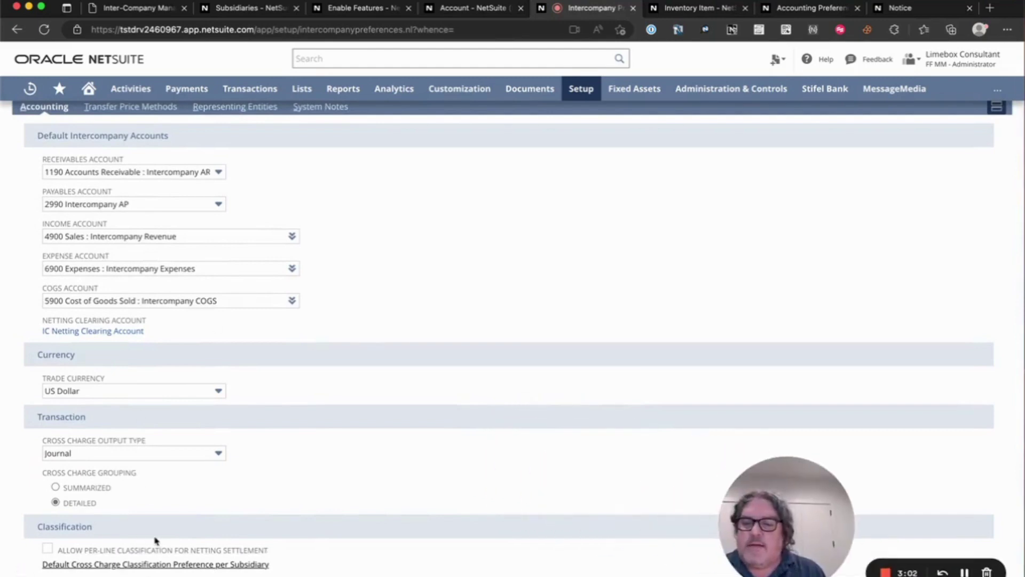
{"action": "scroll", "coordinate": [282, 514], "scroll_direction": "up", "scroll_amount": 2}
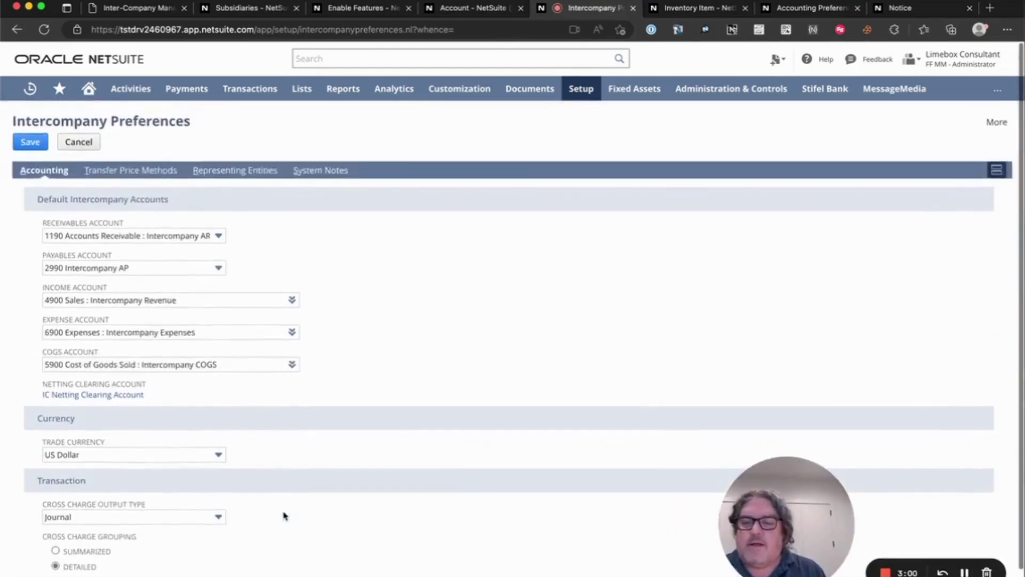
Step: Check Transfer Price Methods and Representing Entities, then view the Cartridge item's 5900 and 4900 intercompany accounts
{"action": "left_click", "coordinate": [133, 165]}
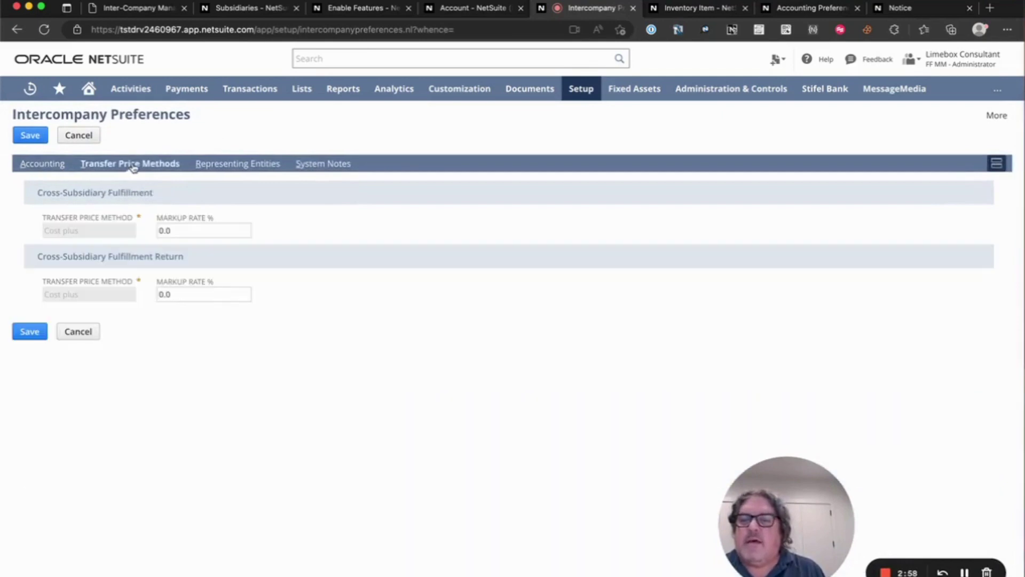
{"action": "left_click", "coordinate": [246, 167]}
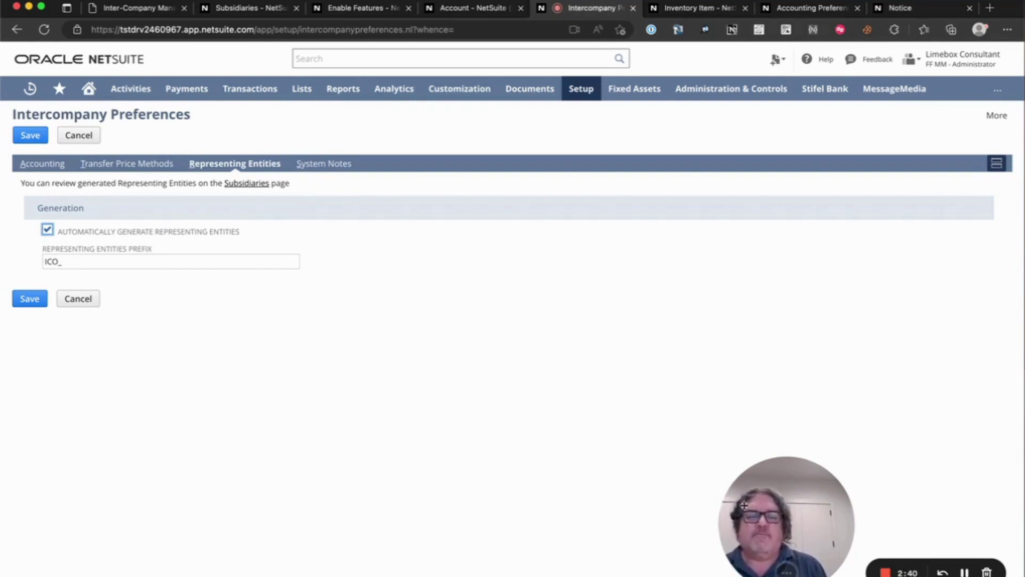
{"action": "left_click_drag", "start_coordinate": [743, 505], "coordinate": [55, 543]}
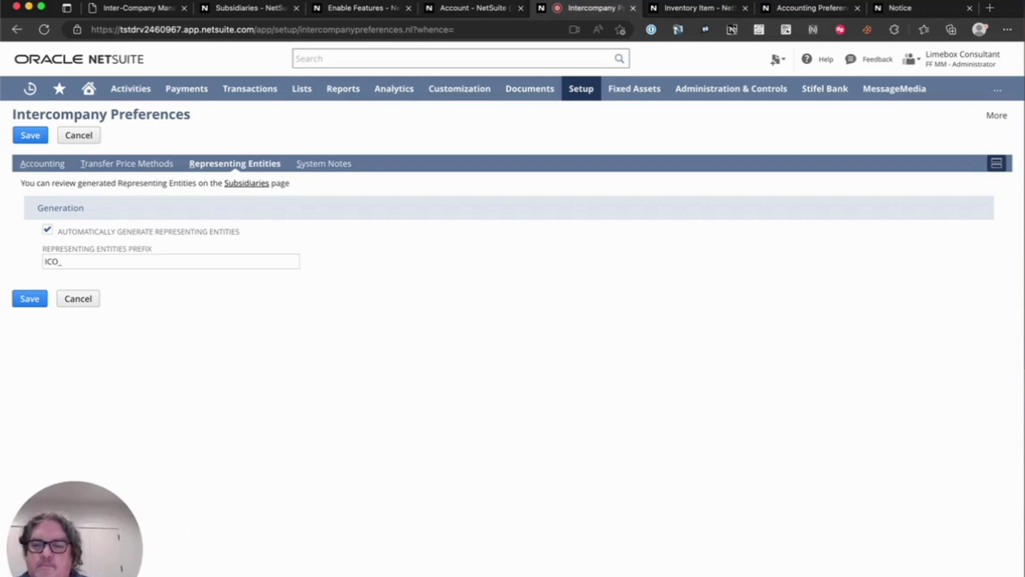
{"action": "key", "text": "ctrl+Tab"}
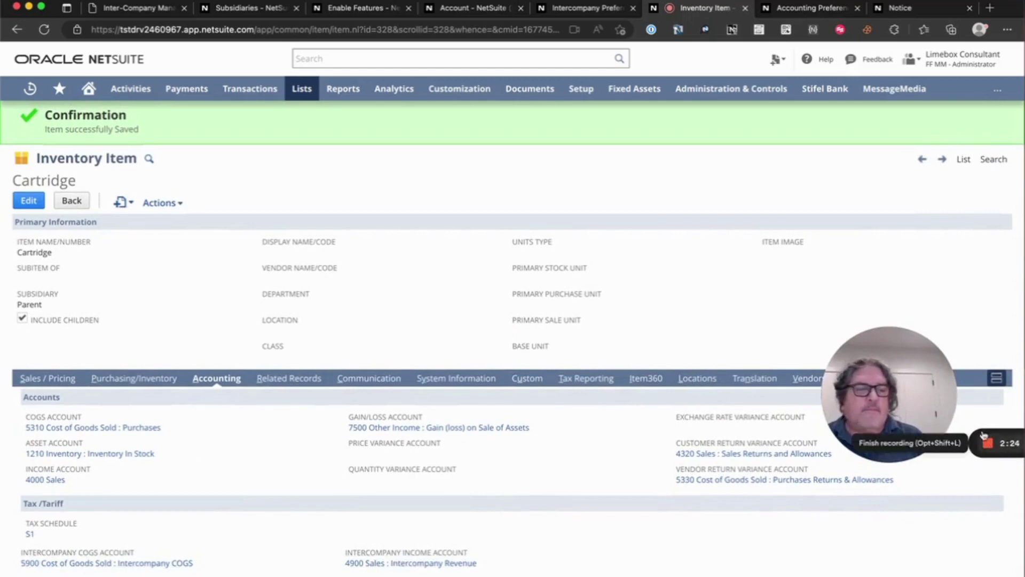
Step: Show the notice advising to disable Use Item Cost as Transfer Cost for intercompany transfers
{"action": "left_click_drag", "start_coordinate": [889, 394], "coordinate": [101, 518]}
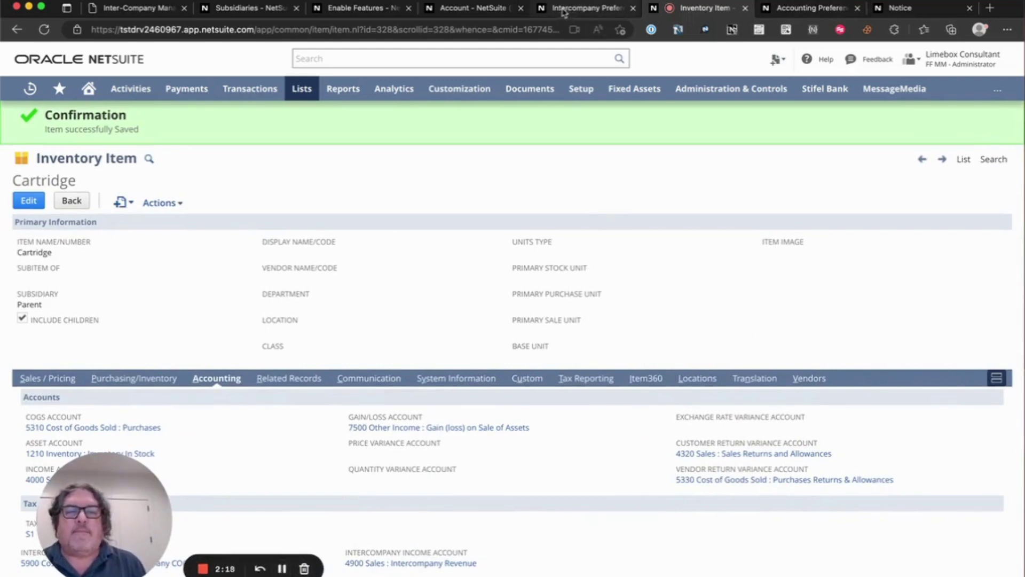
{"action": "left_click", "coordinate": [899, 7]}
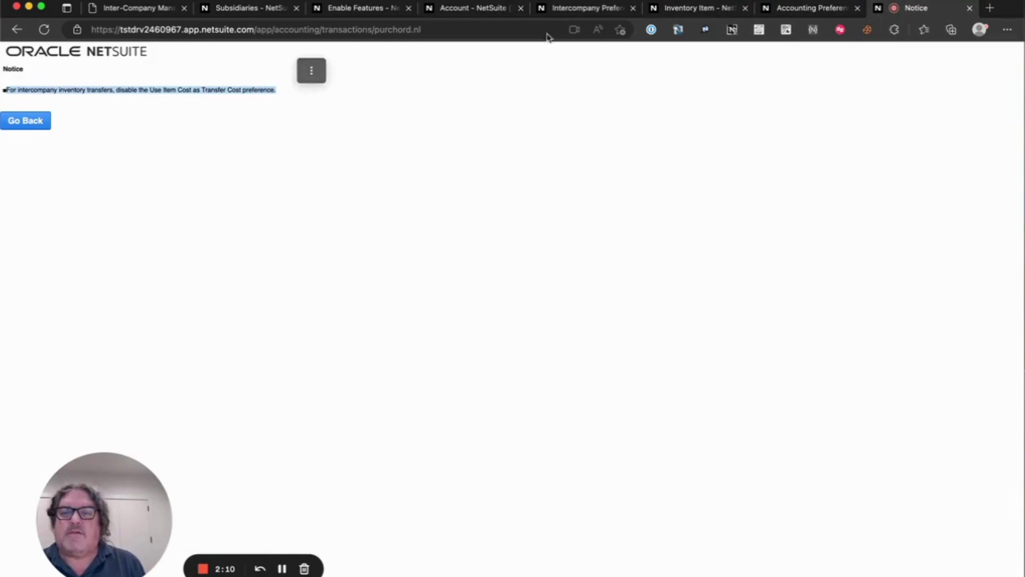
Step: Review the Order Management accounting preferences, confirming Use Item Cost as Transfer Cost is unchecked
{"action": "left_click", "coordinate": [795, 14]}
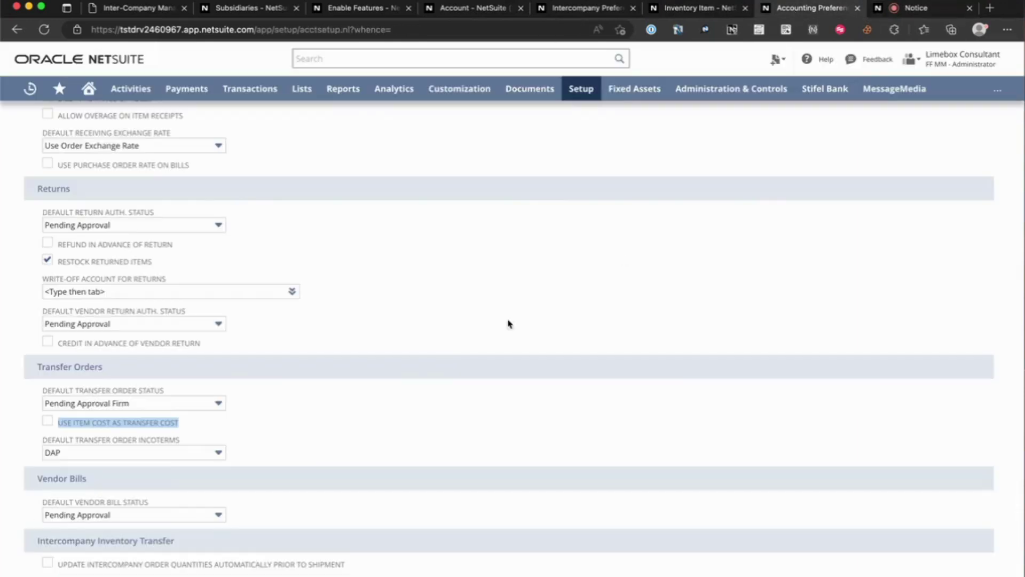
{"action": "left_click", "coordinate": [354, 418]}
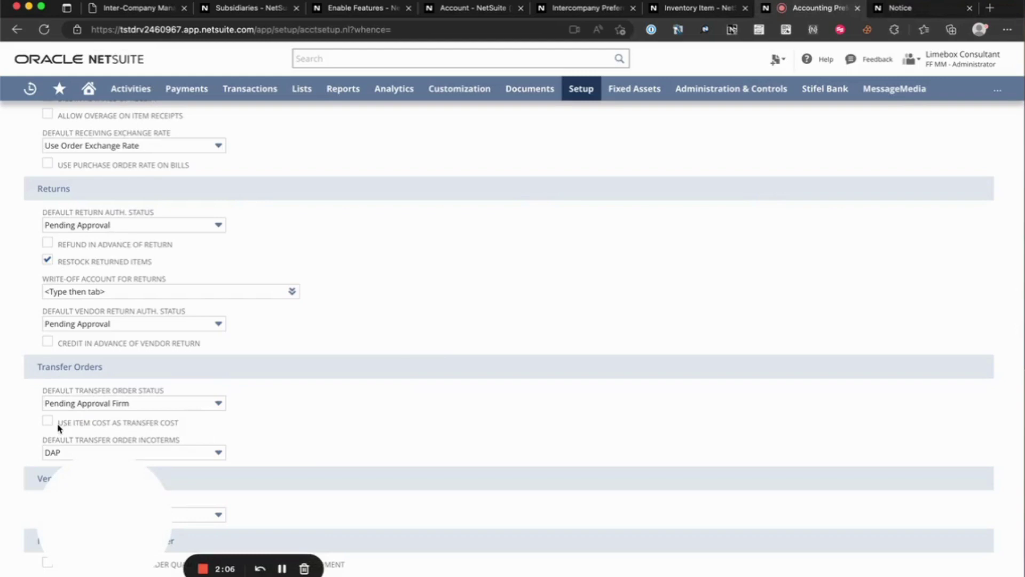
{"action": "scroll", "coordinate": [226, 378], "scroll_direction": "up", "scroll_amount": 3}
{"action": "scroll", "coordinate": [226, 378], "scroll_direction": "up", "scroll_amount": 20}
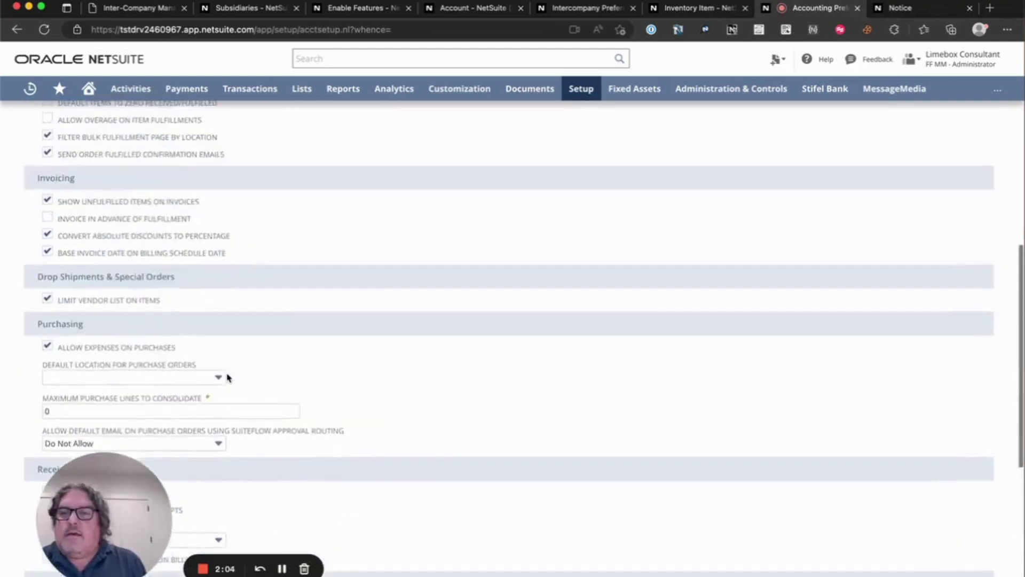
{"action": "scroll", "coordinate": [227, 377], "scroll_direction": "down", "scroll_amount": 20}
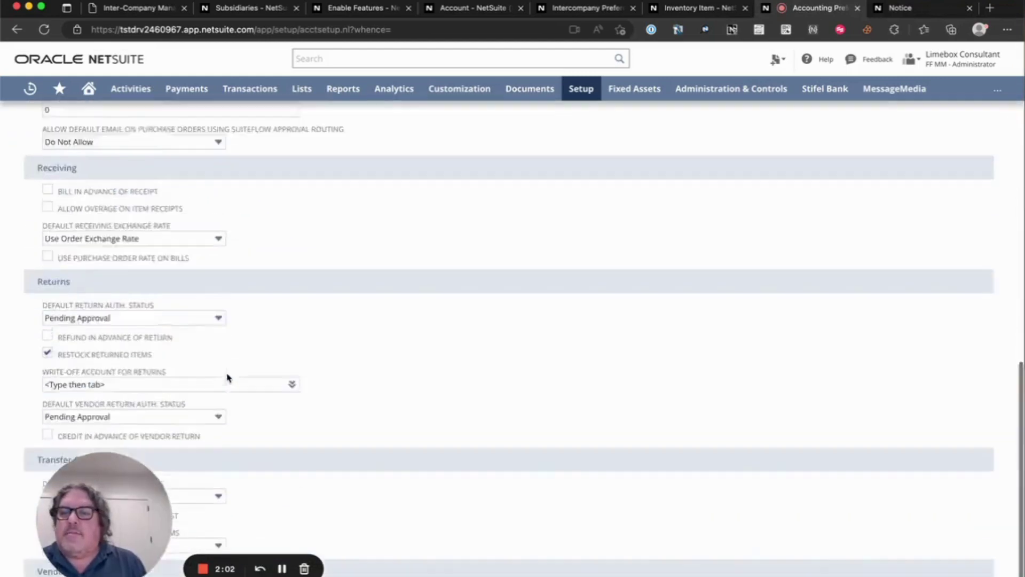
{"action": "scroll", "coordinate": [407, 318], "scroll_direction": "up", "scroll_amount": 20}
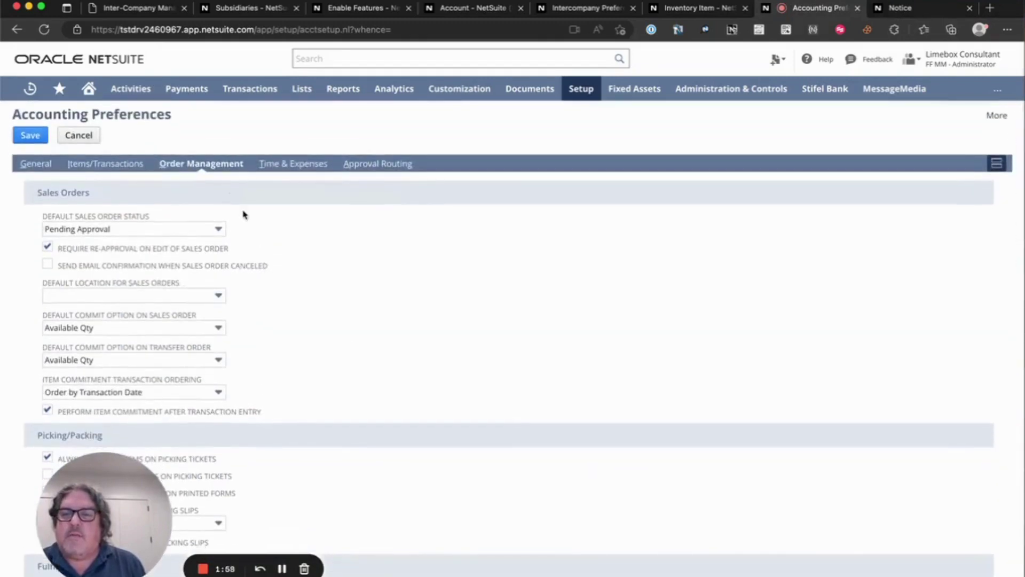
{"action": "scroll", "coordinate": [354, 357], "scroll_direction": "down", "scroll_amount": 20}
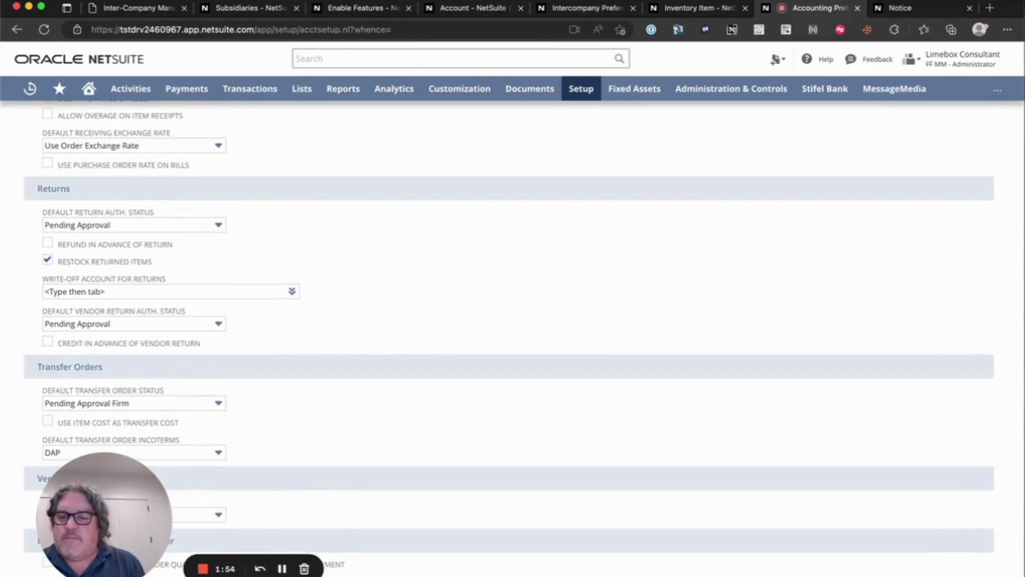
Step: Open PO220, the United States subsidiary's 25,990.00 purchase from United Kingdom with status Pending
{"action": "left_click", "coordinate": [284, 568]}
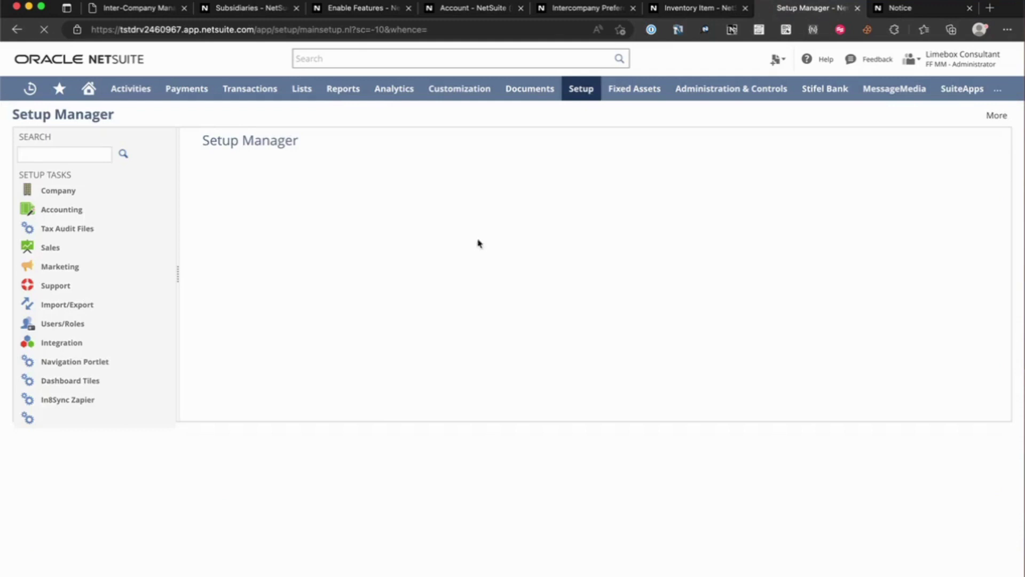
{"action": "mouse_move", "coordinate": [552, 86]}
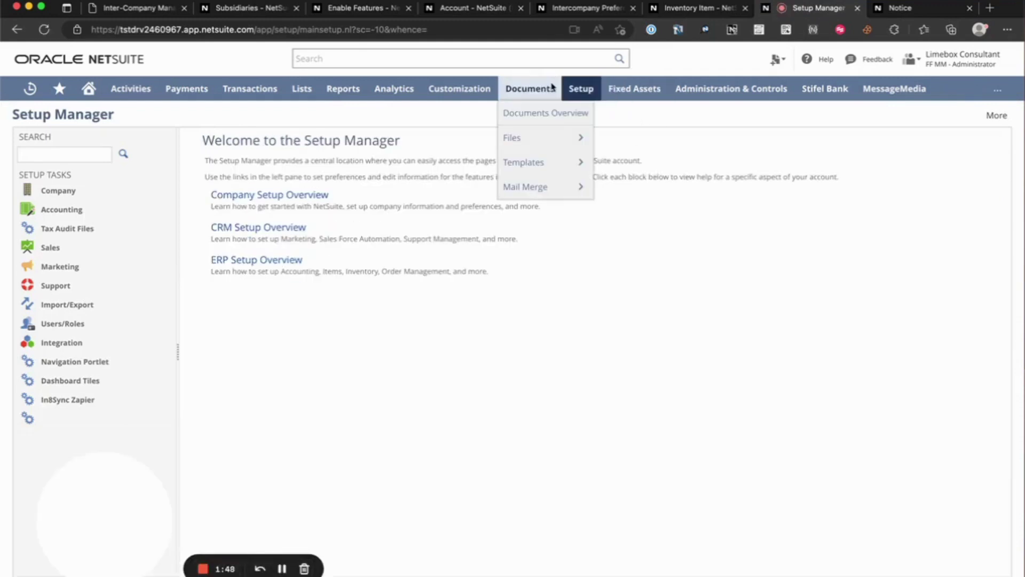
{"action": "left_click", "coordinate": [275, 569]}
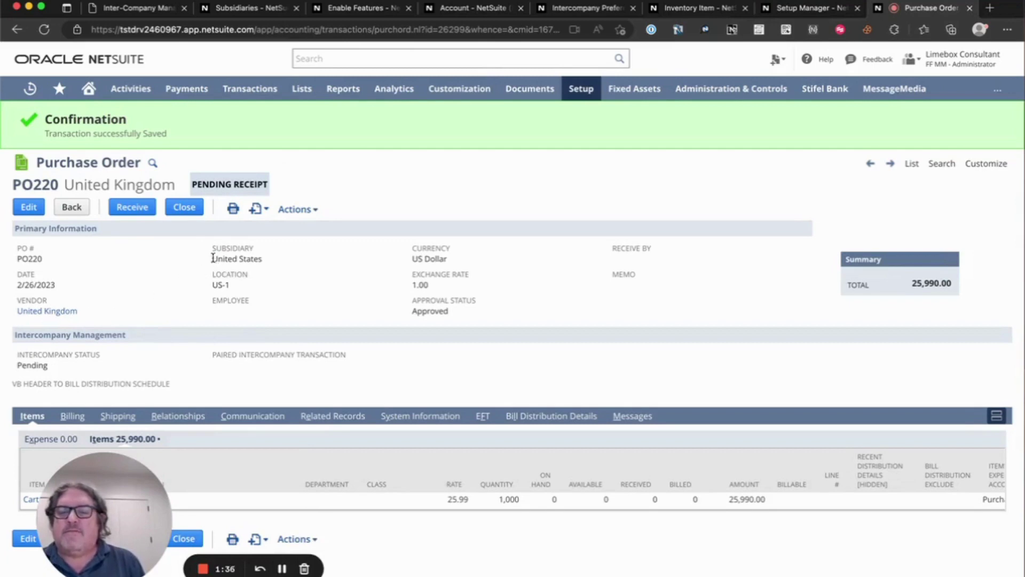
{"action": "left_click_drag", "start_coordinate": [213, 258], "coordinate": [281, 267]}
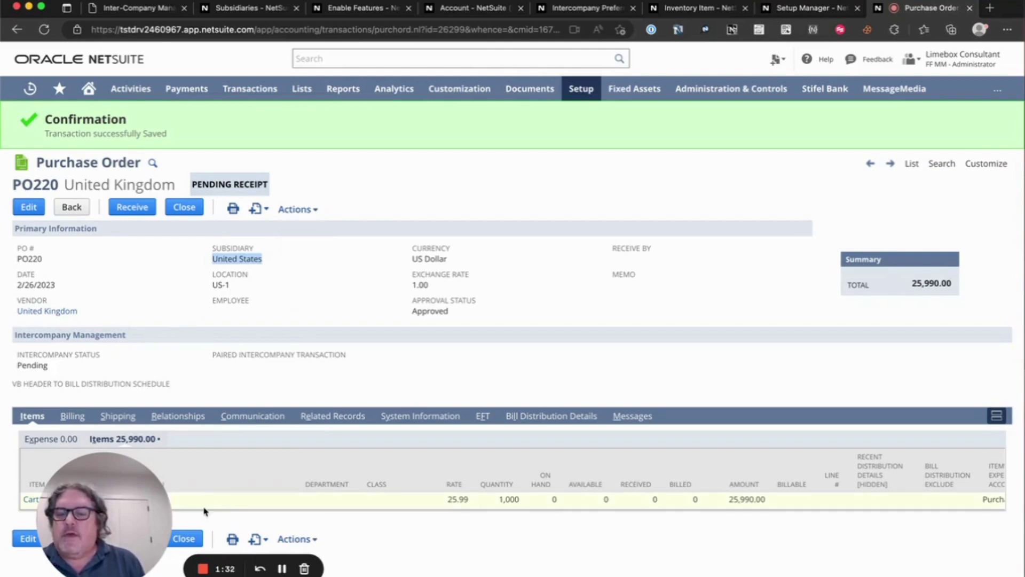
Step: Generate the intercompany sales order for PO220 in Manage Intercompany Sales Orders, creating SO237
{"action": "mouse_move", "coordinate": [249, 88]}
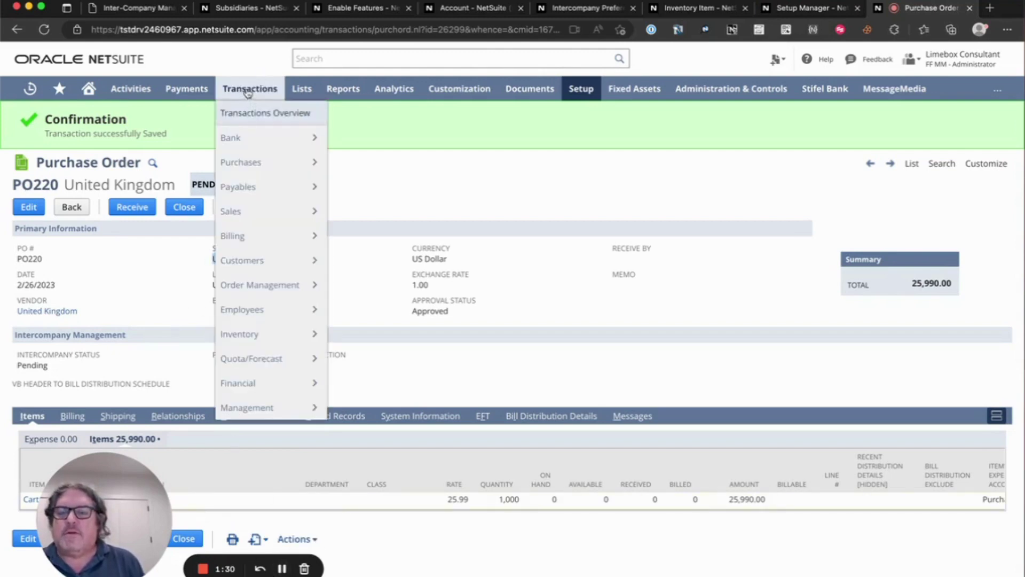
{"action": "mouse_move", "coordinate": [241, 210]}
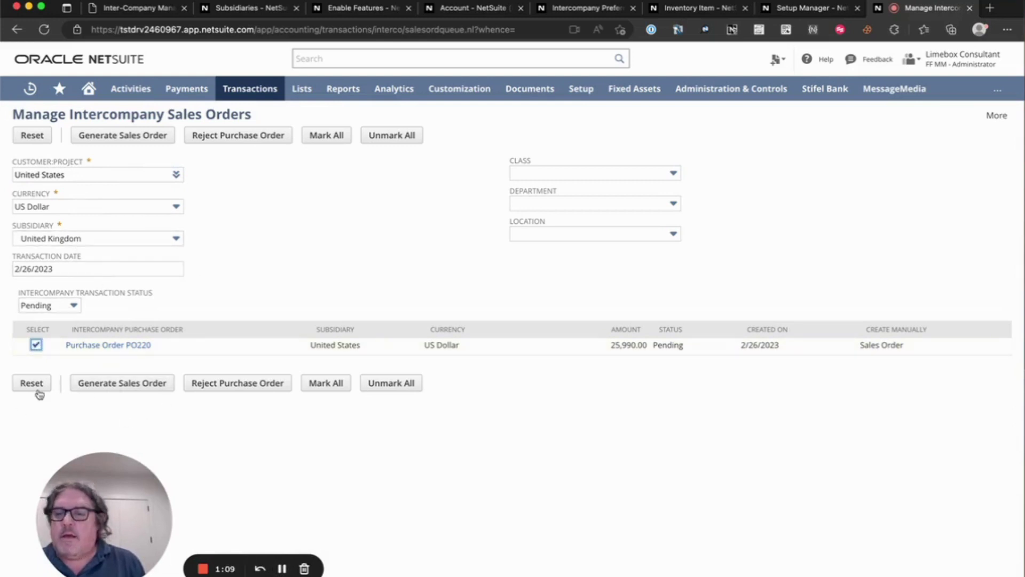
{"action": "left_click", "coordinate": [120, 380]}
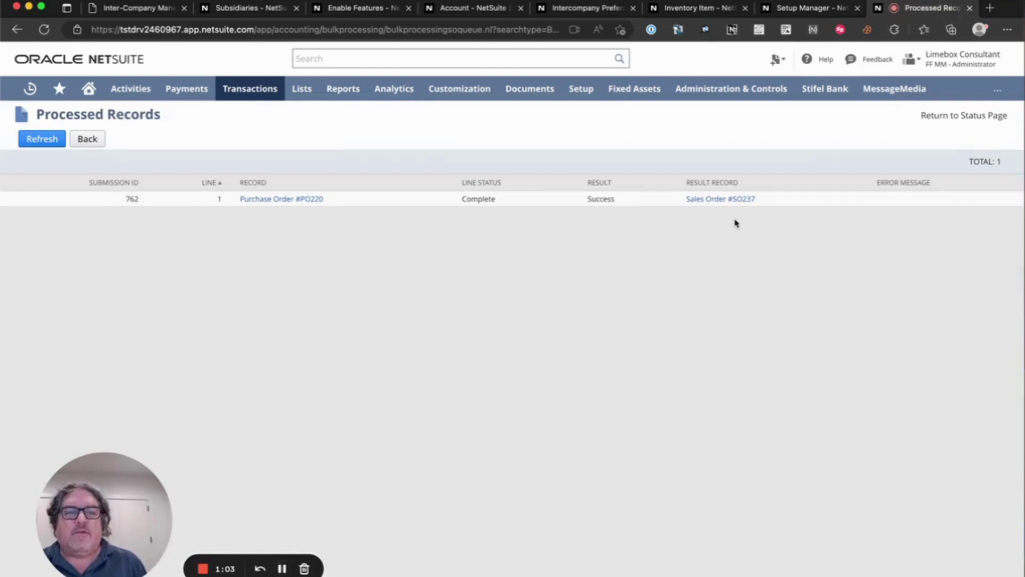
Step: Open sales order SO237 and purchase order PO220 in new tabs, reviewing SO237 first
{"action": "left_click", "coordinate": [721, 199], "text": "super"}
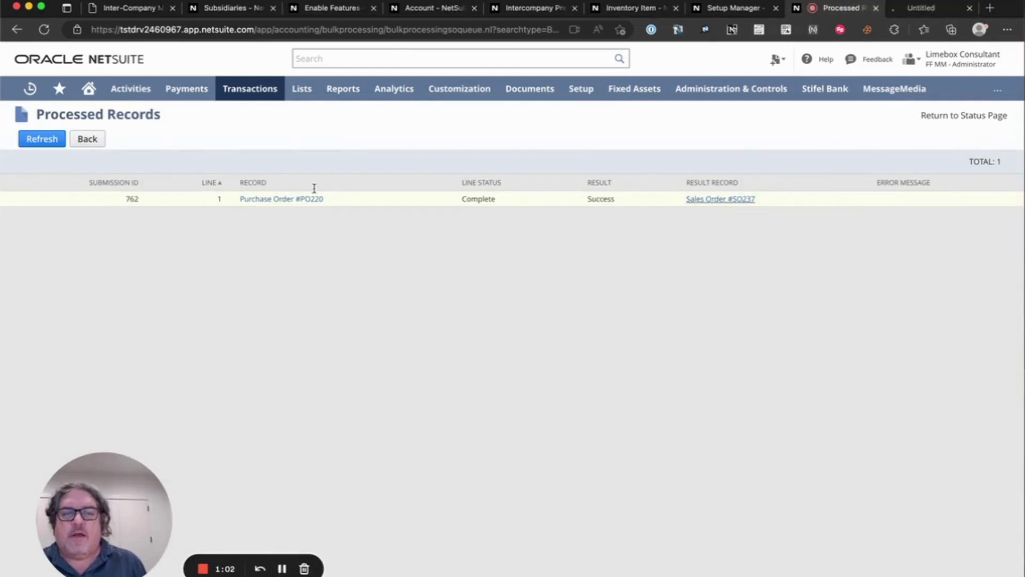
{"action": "left_click", "coordinate": [298, 199], "text": "super"}
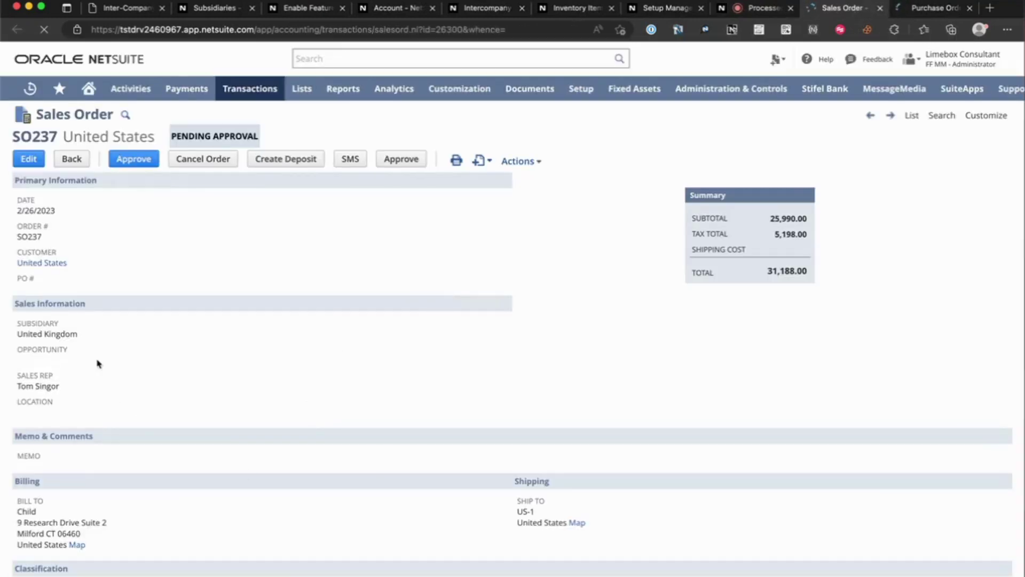
{"action": "scroll", "coordinate": [167, 505], "scroll_direction": "down", "scroll_amount": 3}
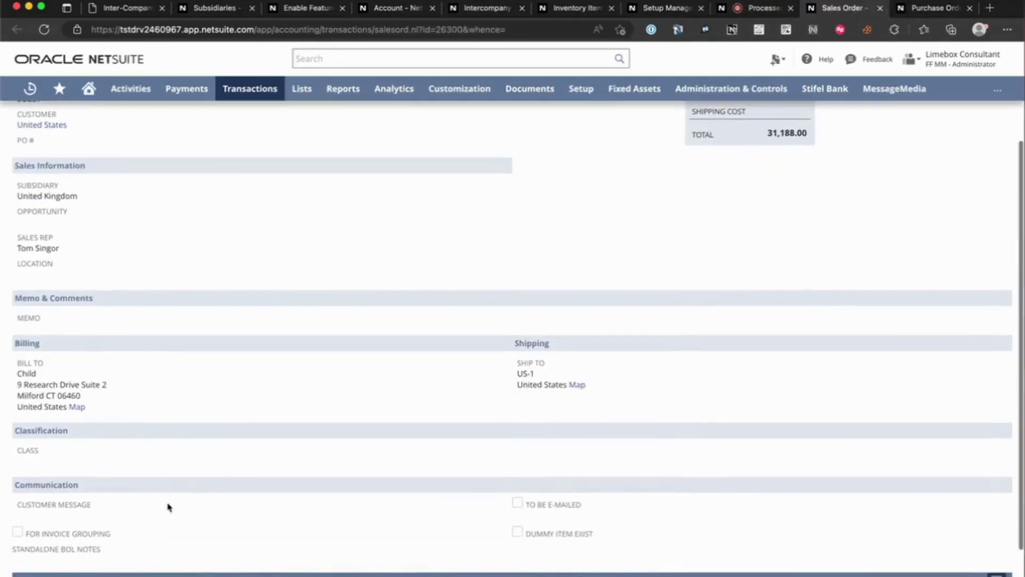
{"action": "scroll", "coordinate": [167, 502], "scroll_direction": "down", "scroll_amount": 2}
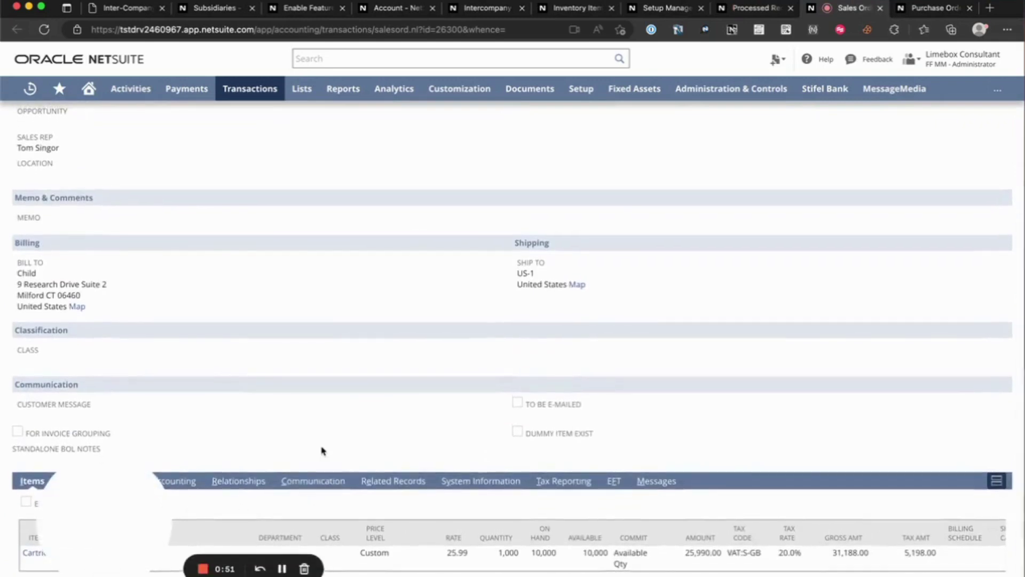
{"action": "scroll", "coordinate": [322, 451], "scroll_direction": "up", "scroll_amount": 5}
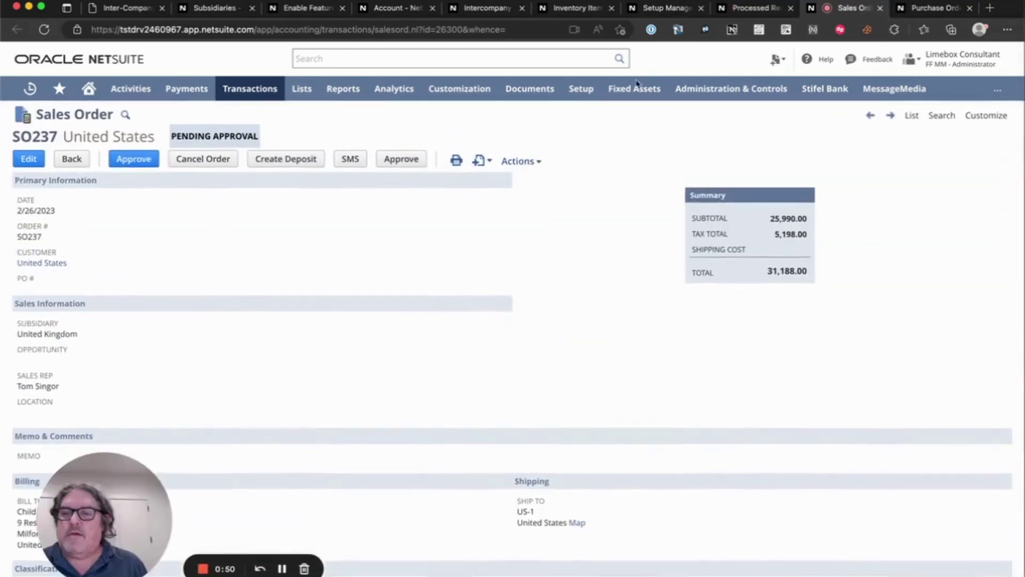
{"action": "left_click", "coordinate": [937, 10]}
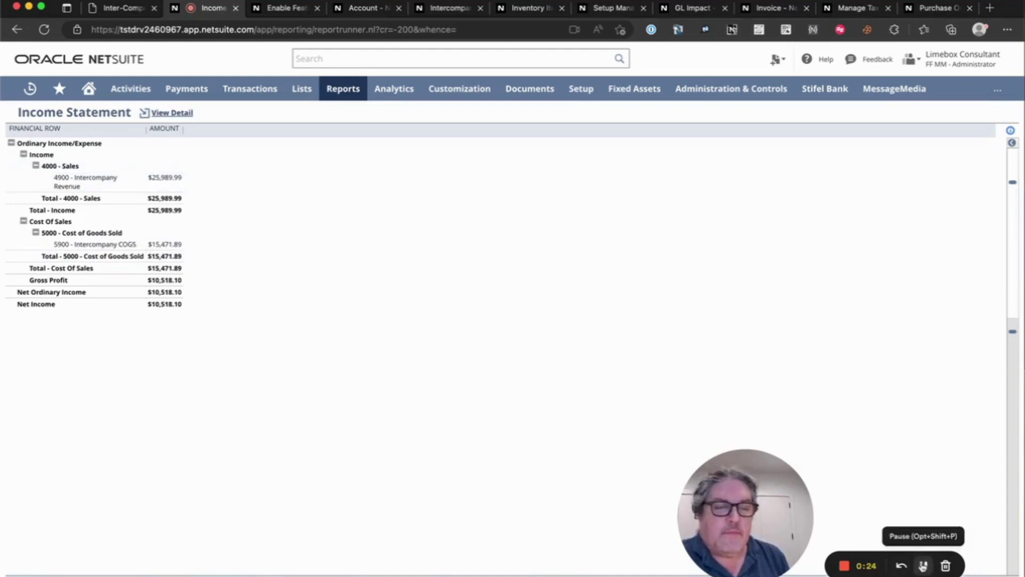
Step: Refresh the Income Statement to show results after the intercompany eliminations
{"action": "left_click", "coordinate": [923, 565]}
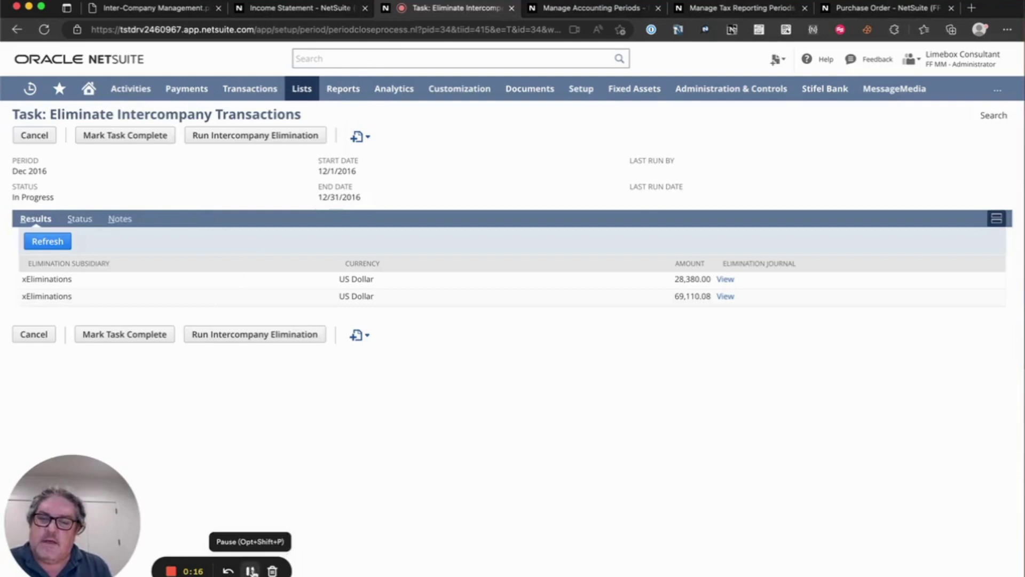
{"action": "left_click", "coordinate": [283, 9]}
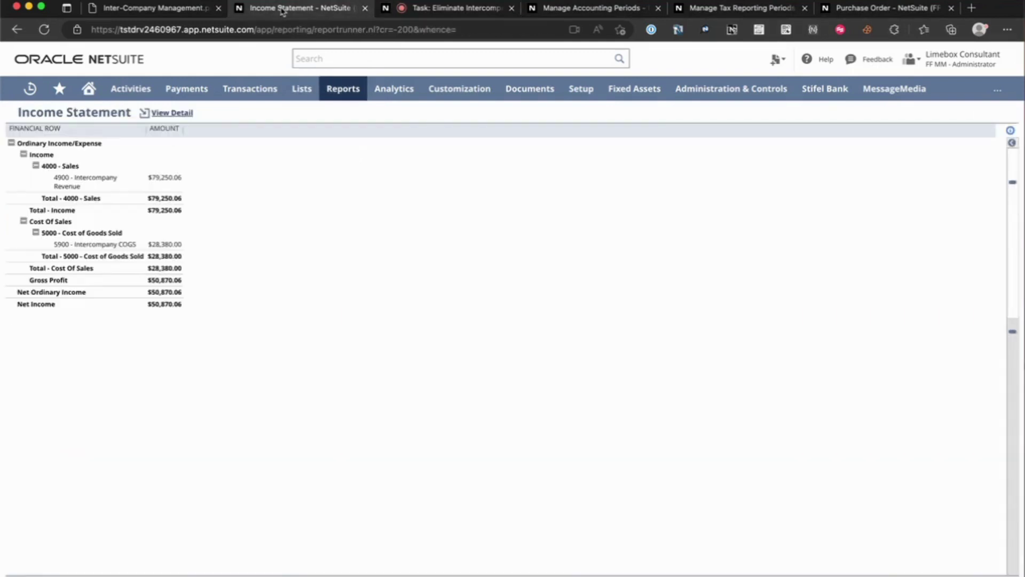